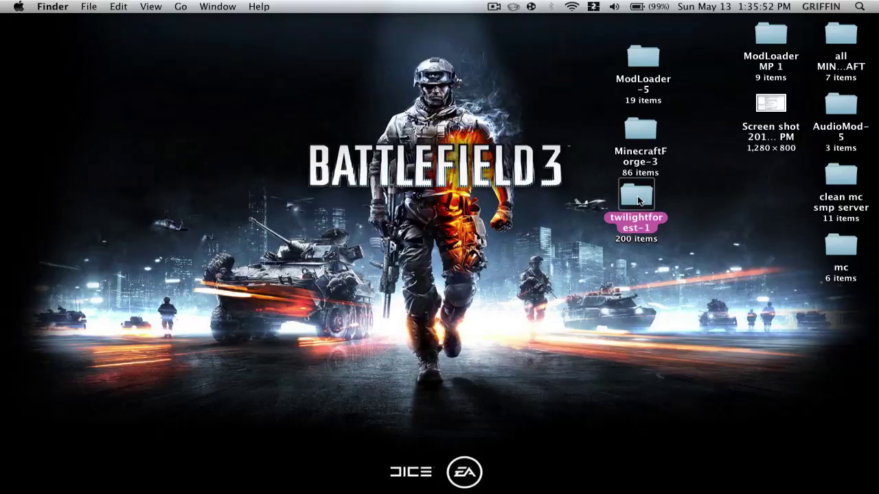
In a new Finder window, go through Library, Application Support and minecraft to the bin folder.
click(490, 290)
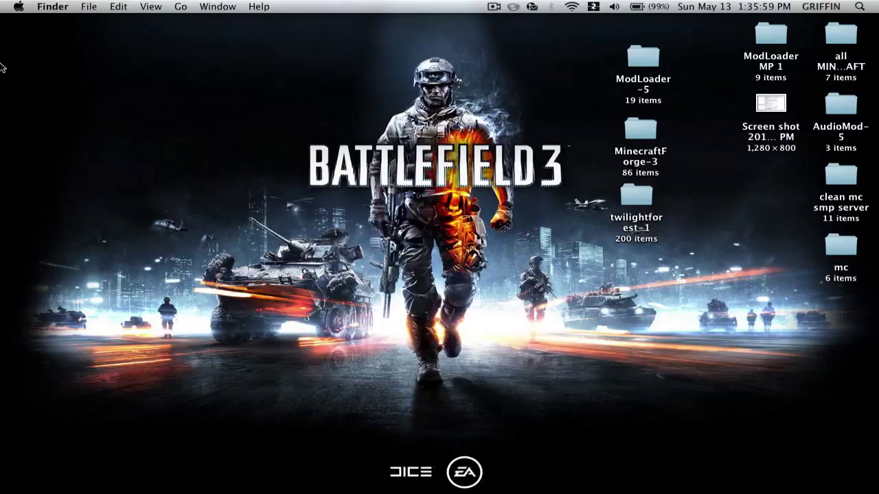
mouse_move(3, 69)
click(39, 62)
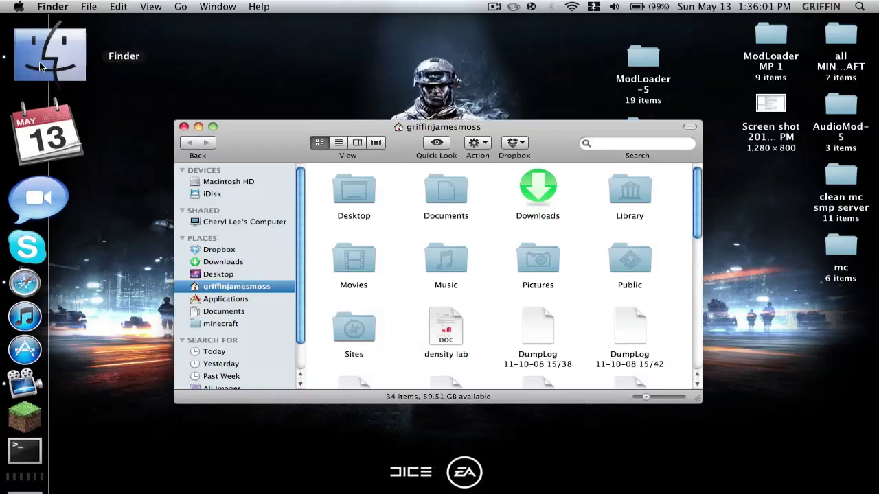
double_click(624, 195)
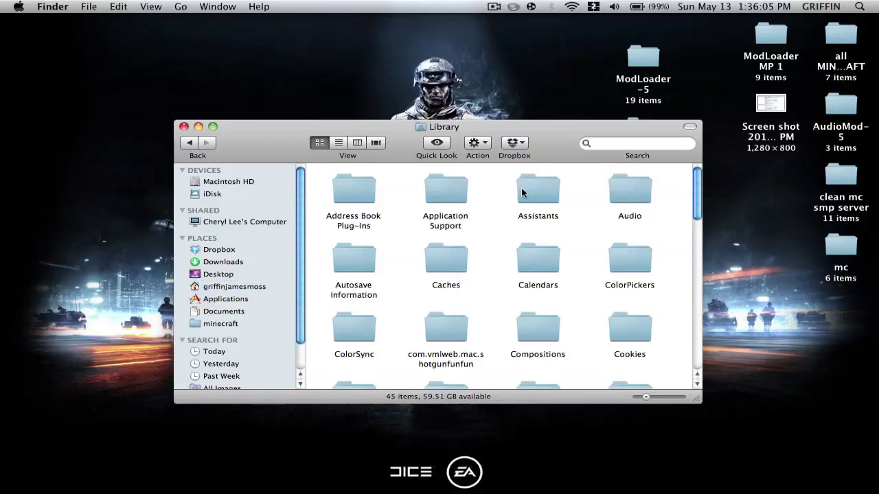
double_click(431, 184)
double_click(615, 277)
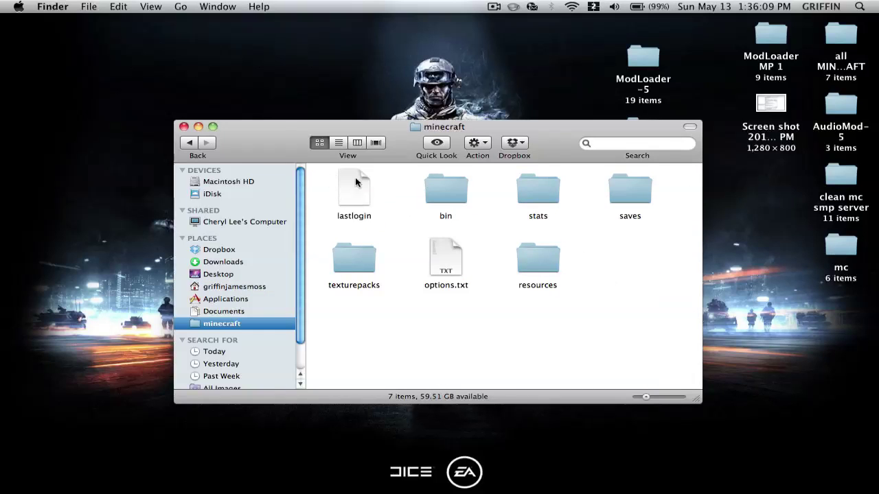
double_click(442, 184)
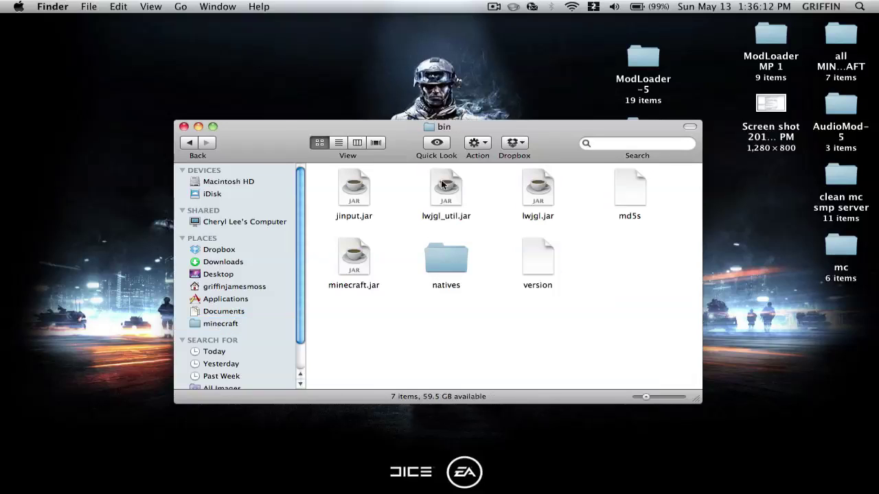
Extract minecraft.jar with Archive Utility into a new minecraft folder beside it.
right_click(353, 259)
mouse_move(480, 274)
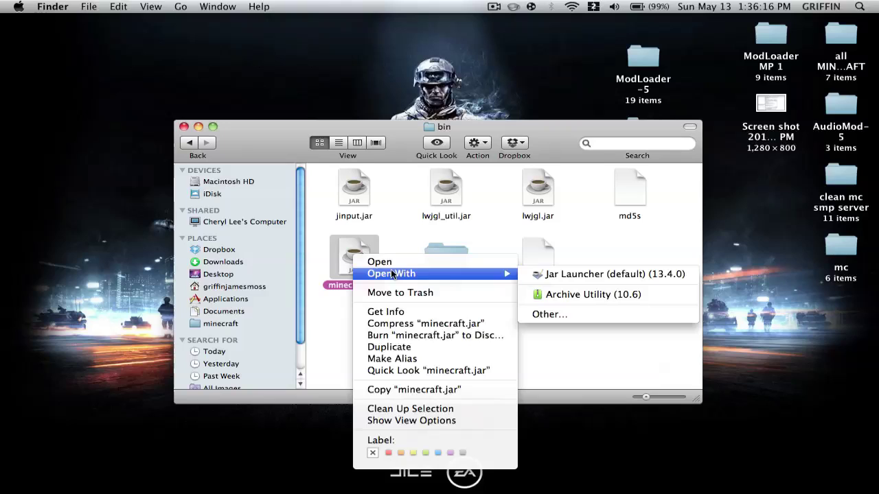
click(543, 299)
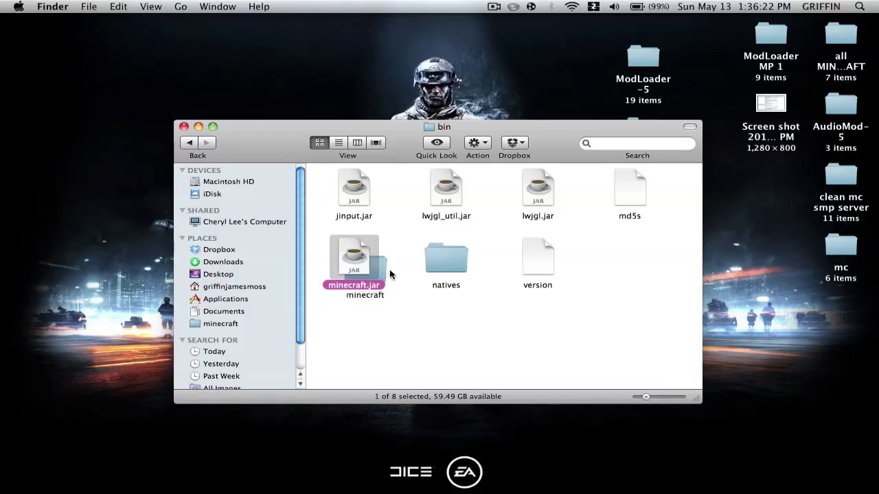
click(381, 271)
click(342, 239)
Trash the original minecraft.jar and rename the extracted minecraft folder to minecraft.jar, keeping the .jar extension.
right_click(354, 257)
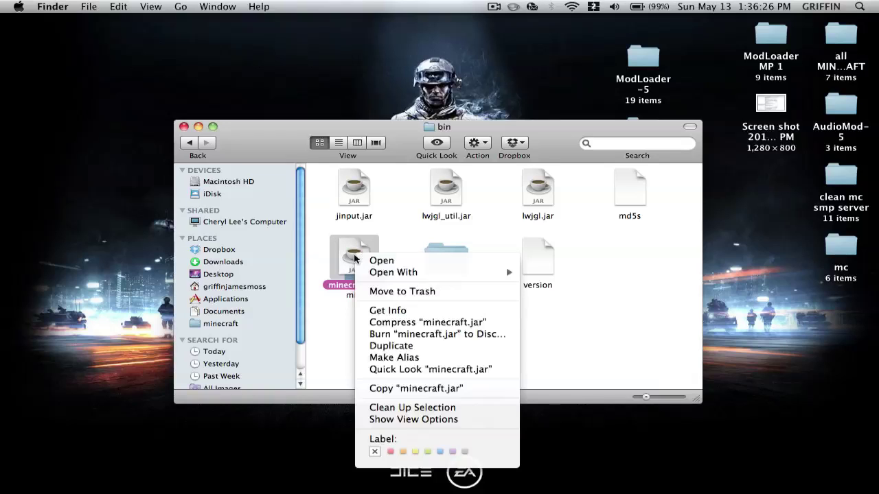
click(386, 291)
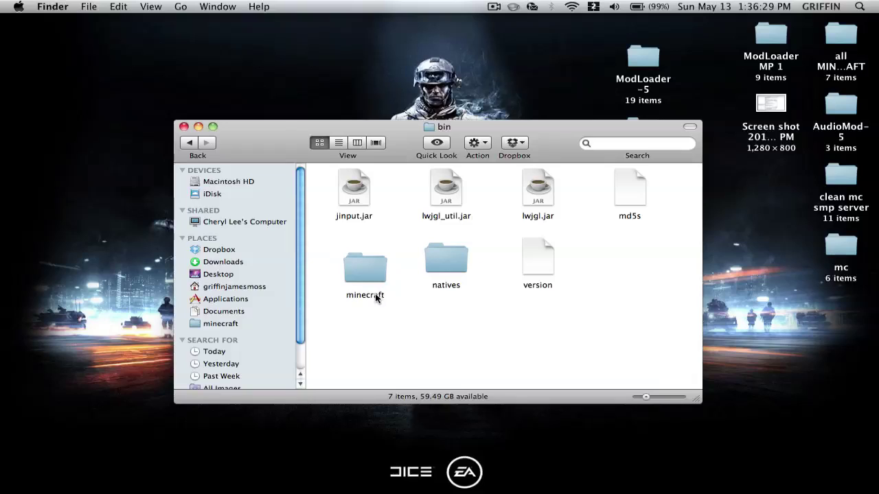
click(376, 296)
key(Return)
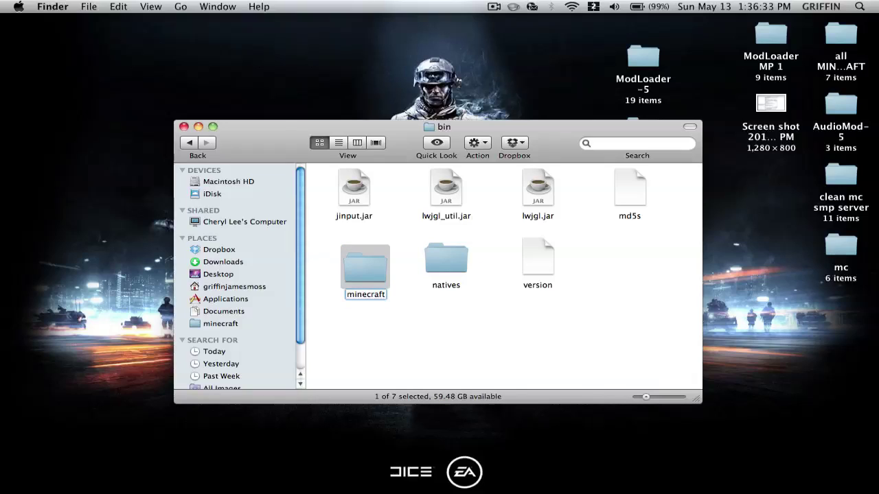
text(.jar)
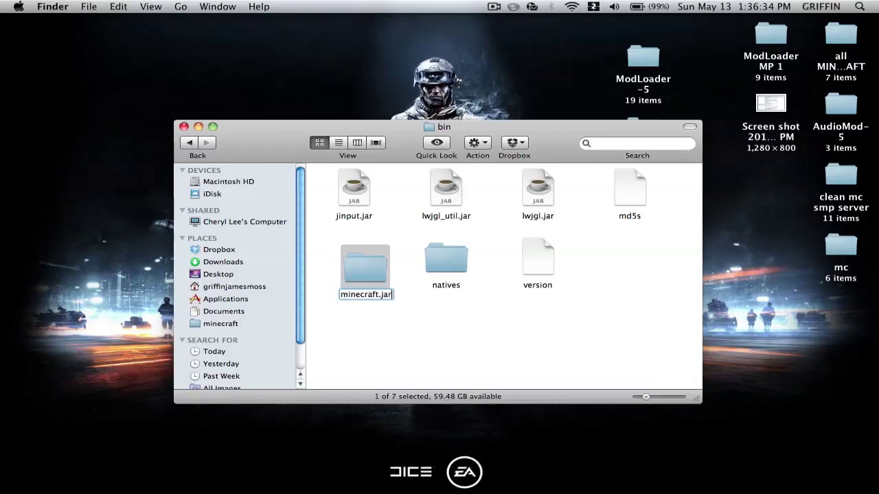
key(Return)
click(541, 187)
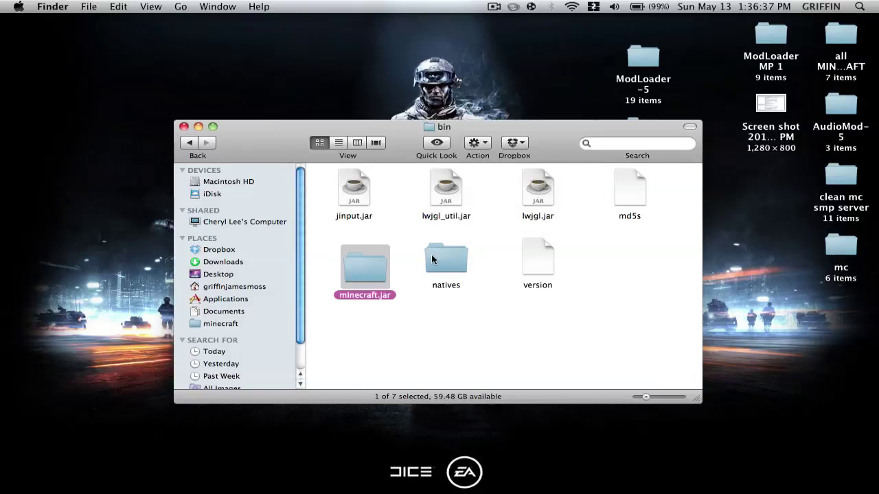
Recheck the minecraft.jar folder's name and actions menu, leaving everything unchanged.
click(363, 294)
key(Return)
right_click(371, 273)
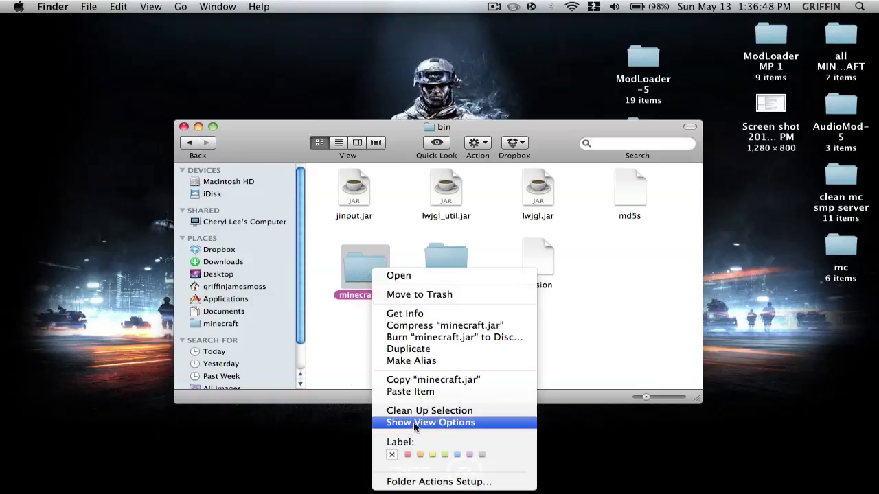
click(350, 331)
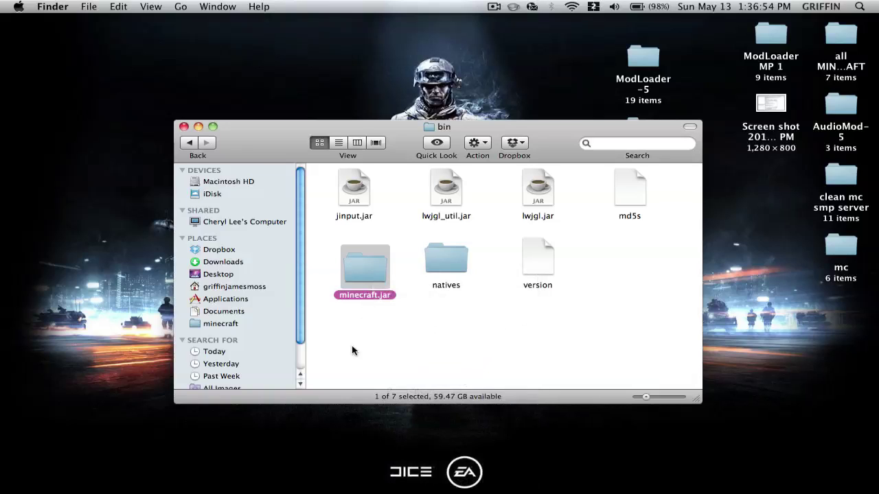
Open the minecraft.jar folder and arrange its contents by Kind.
double_click(363, 263)
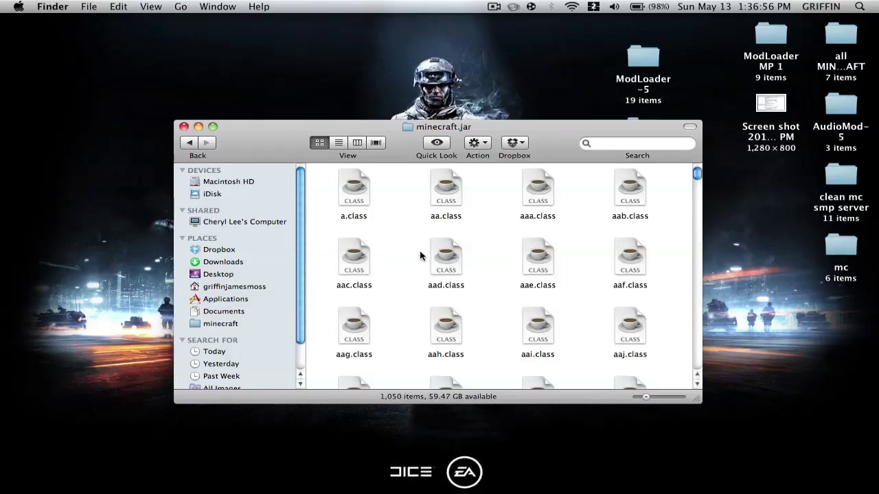
right_click(421, 256)
mouse_move(441, 337)
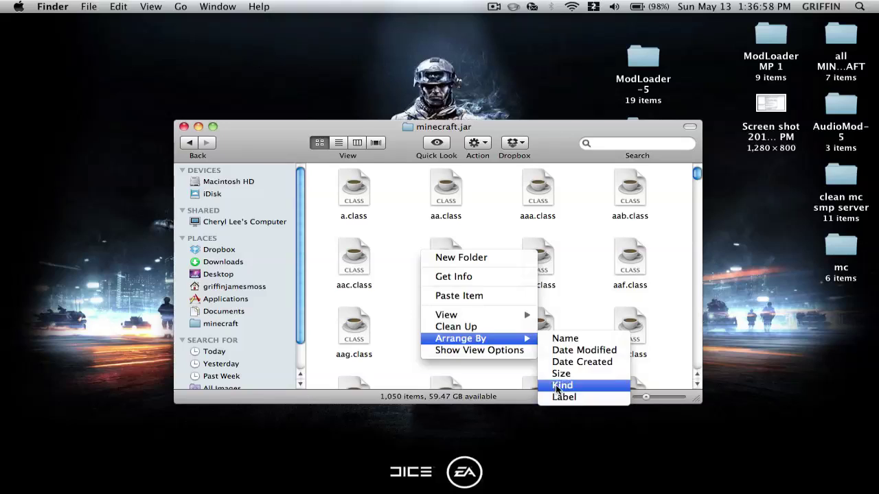
click(556, 385)
Delete the META-INF folder, re-sort by Kind, and move the window up-left to reveal desktop folders.
right_click(446, 321)
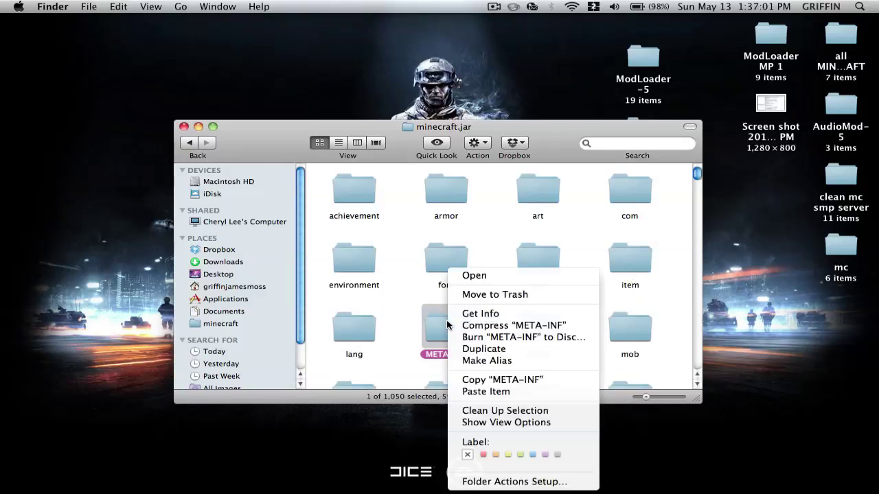
click(477, 301)
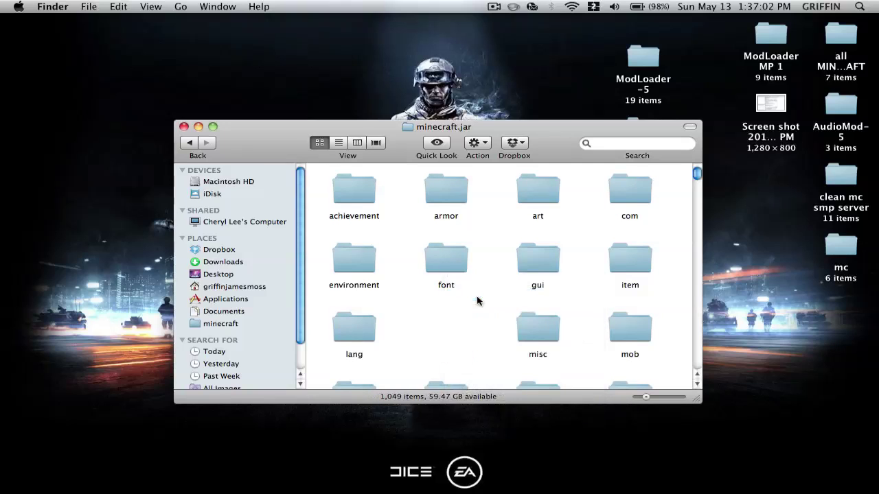
right_click(420, 294)
mouse_move(457, 379)
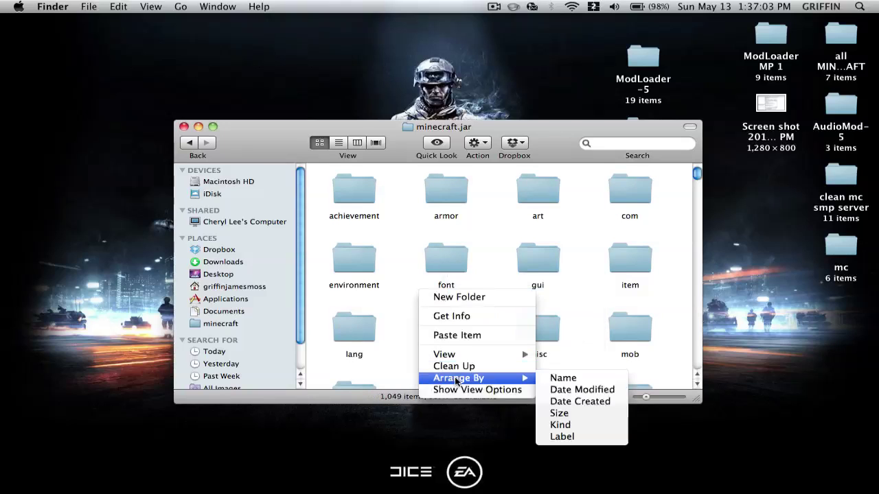
click(560, 425)
drag(584, 128, 493, 106)
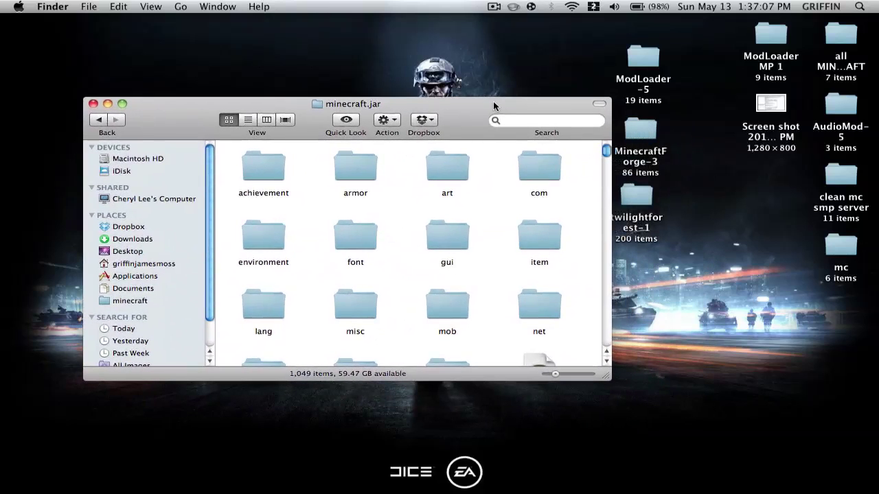
Paste the 19 ModLoader-5 class files into minecraft.jar, replacing all duplicates with Apply to All.
click(654, 56)
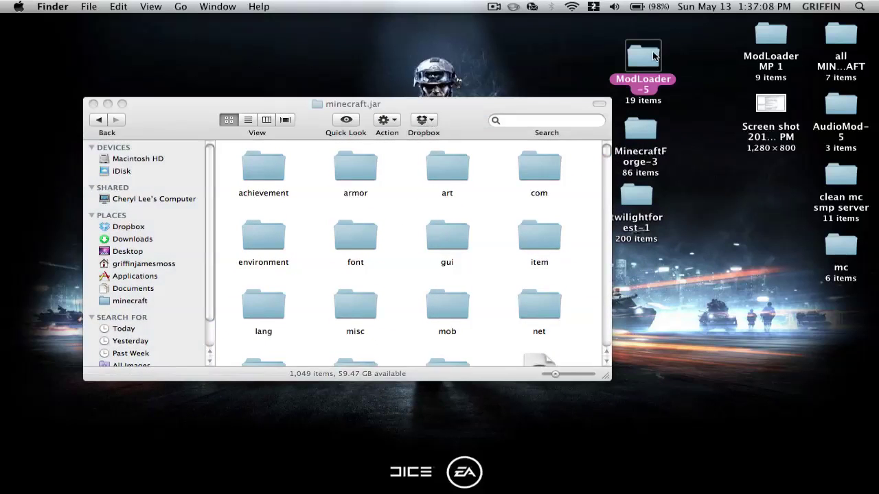
double_click(653, 55)
key(super+a)
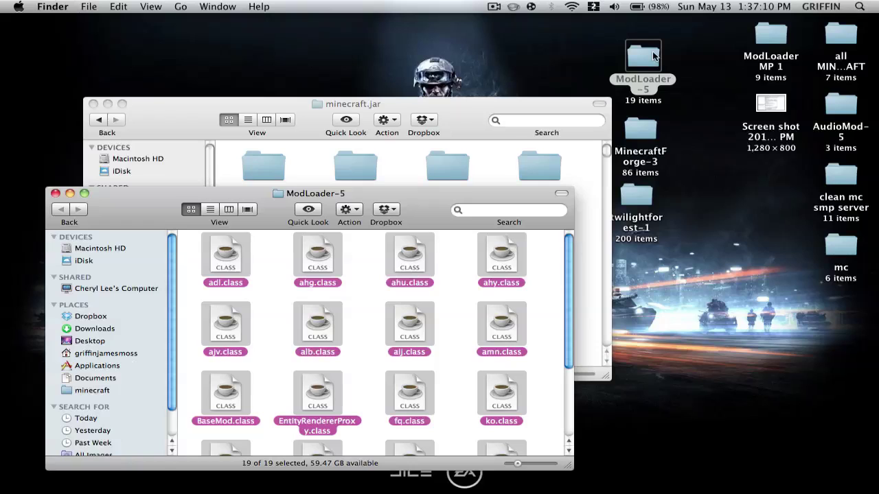
click(56, 193)
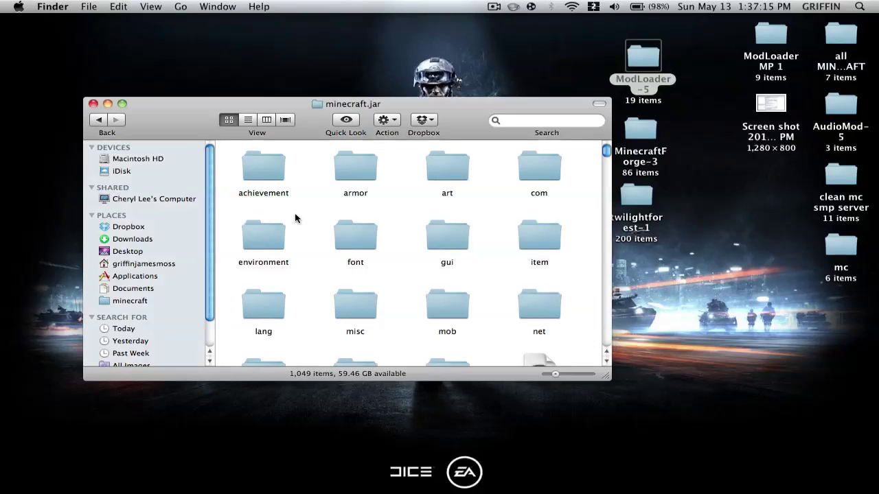
key(super+v)
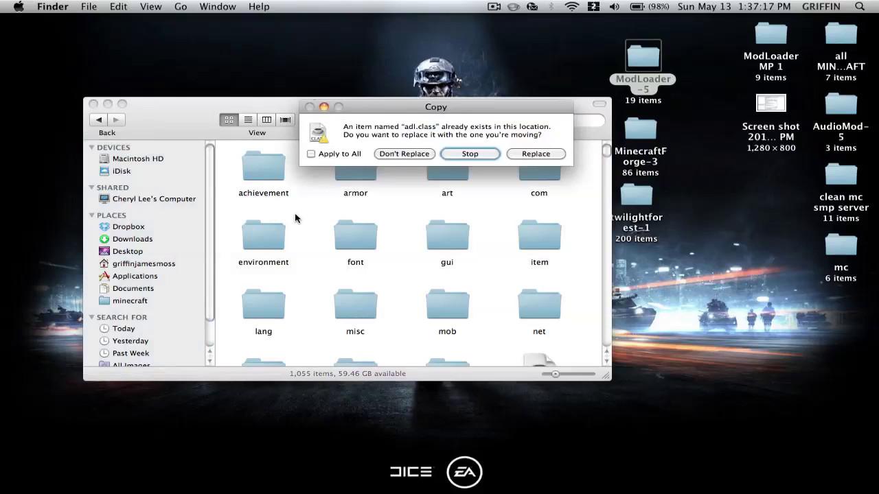
click(334, 157)
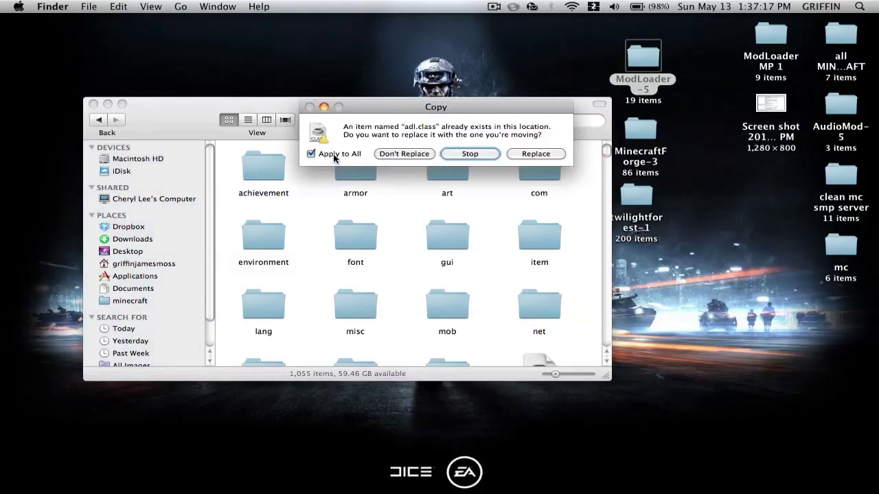
click(521, 155)
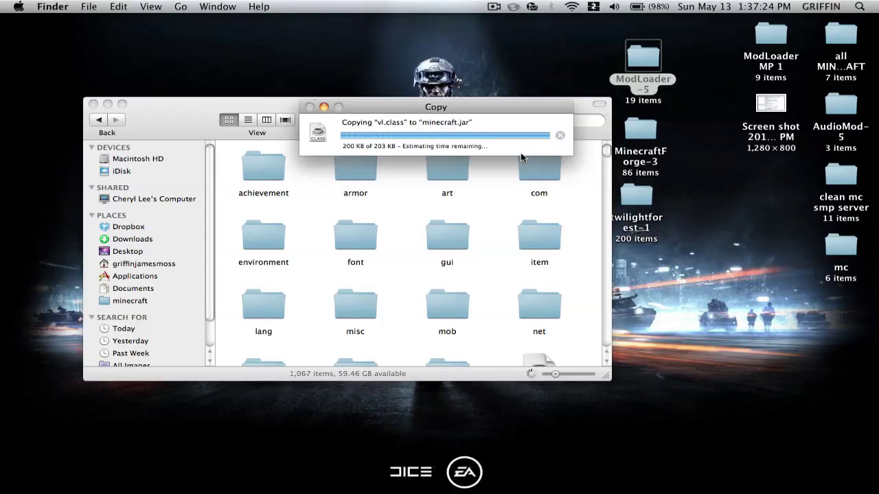
mouse_move(5, 234)
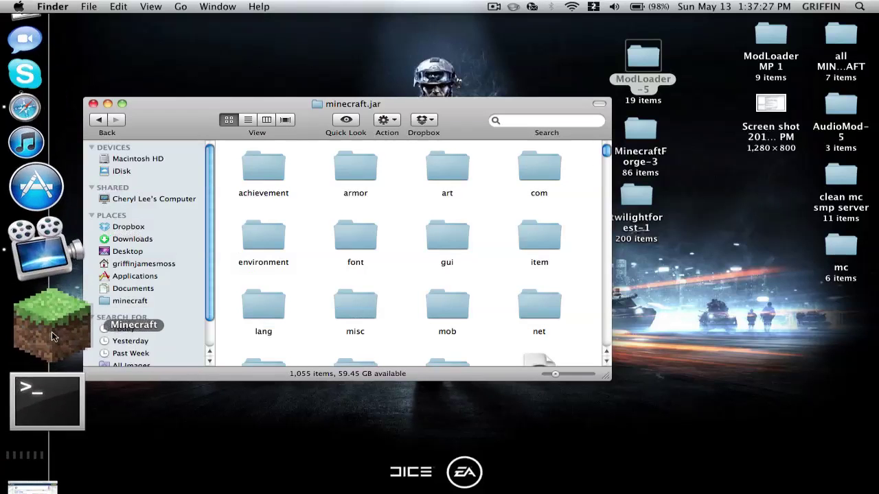
click(494, 9)
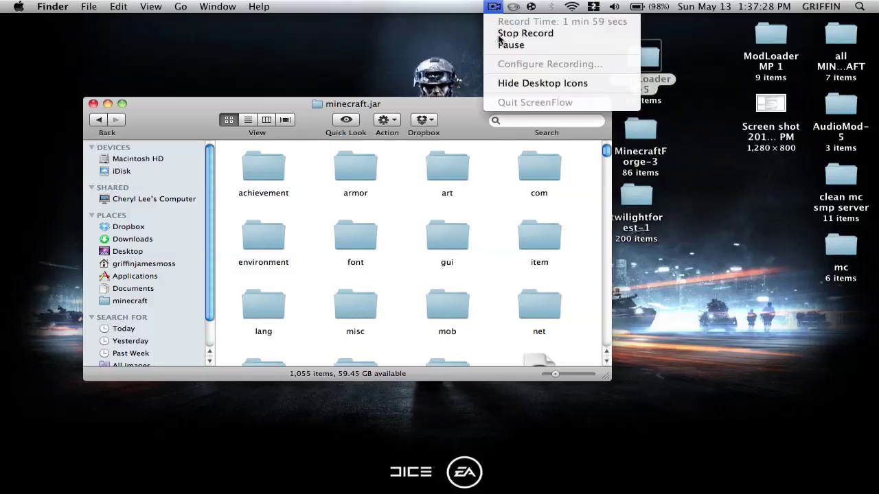
click(501, 45)
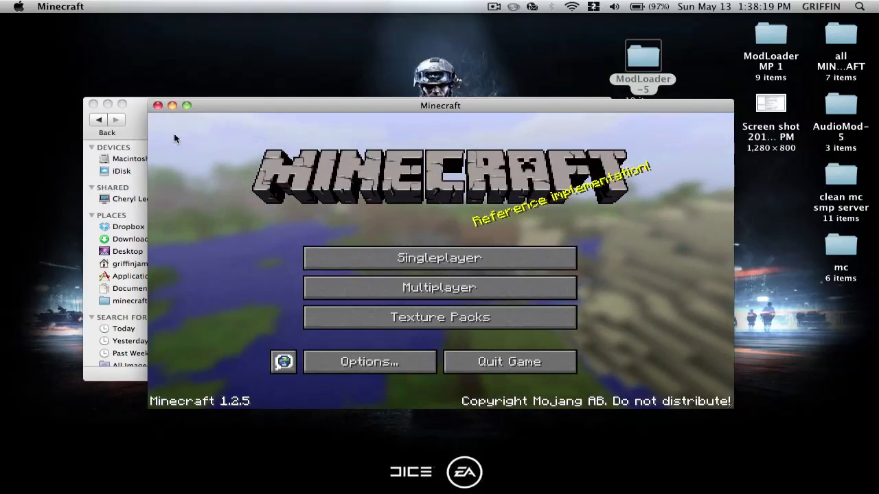
click(158, 105)
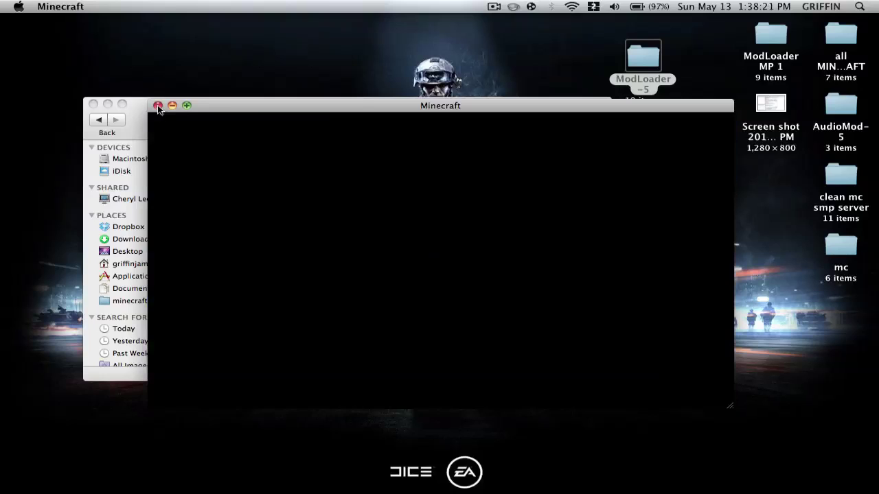
Drag every MinecraftForge-3 item except net into minecraft.jar, replacing all duplicates, then close the Forge window.
double_click(649, 141)
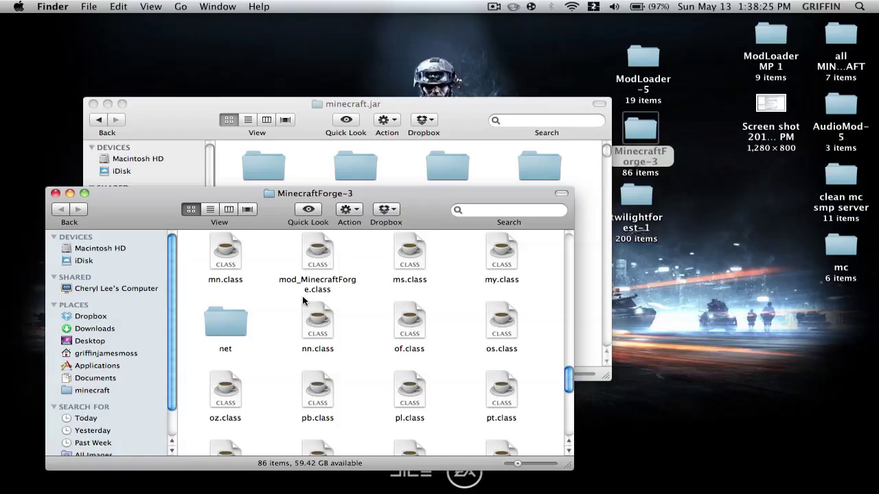
key(cmd+a)
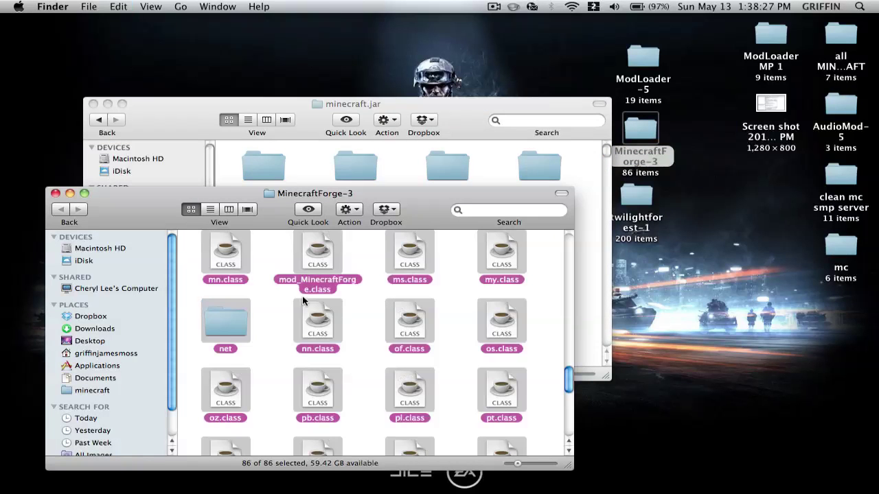
super+click(231, 318)
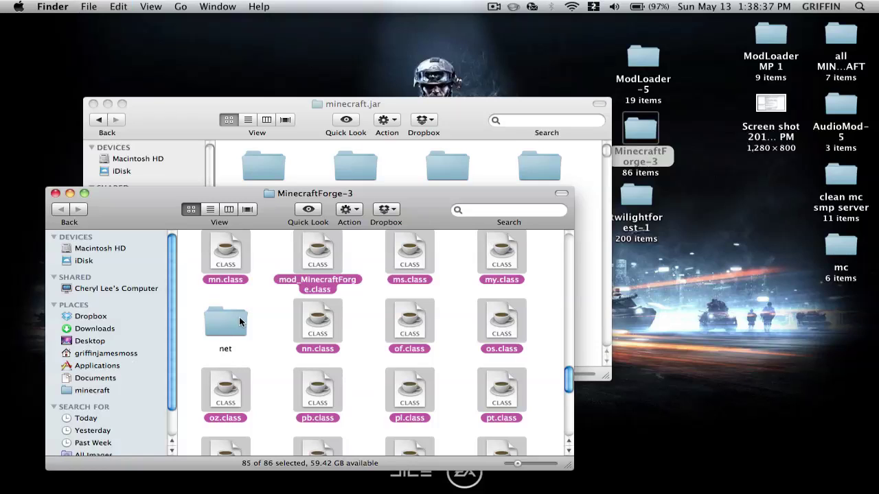
click(310, 161)
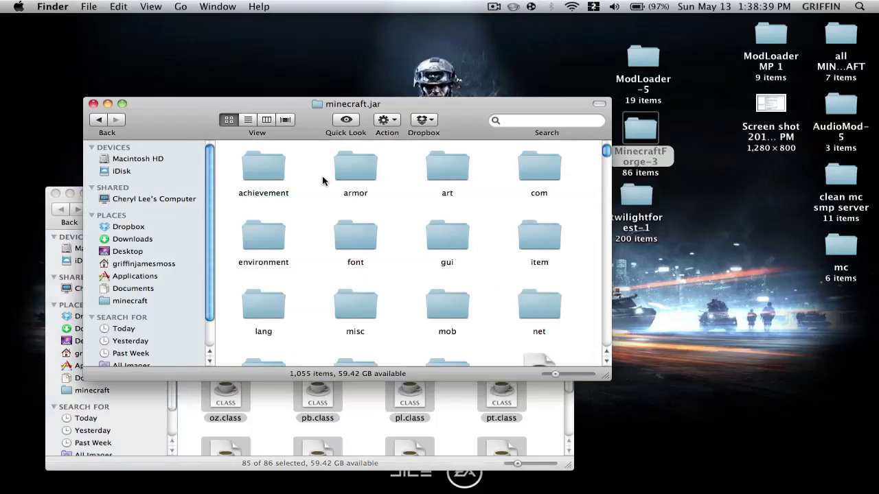
drag(323, 180, 377, 186)
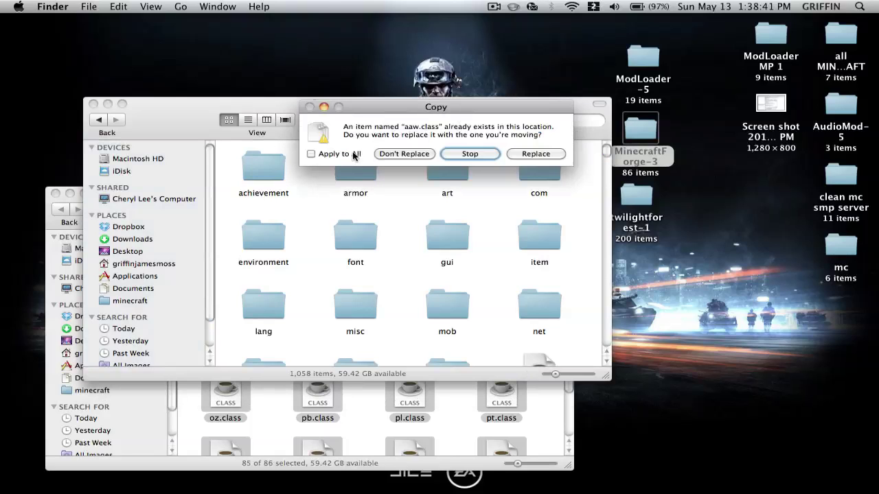
click(346, 157)
click(523, 155)
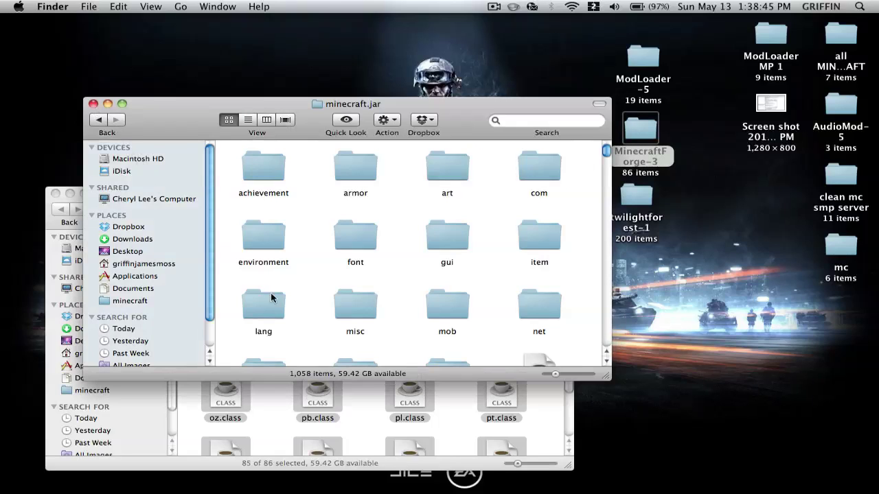
click(279, 407)
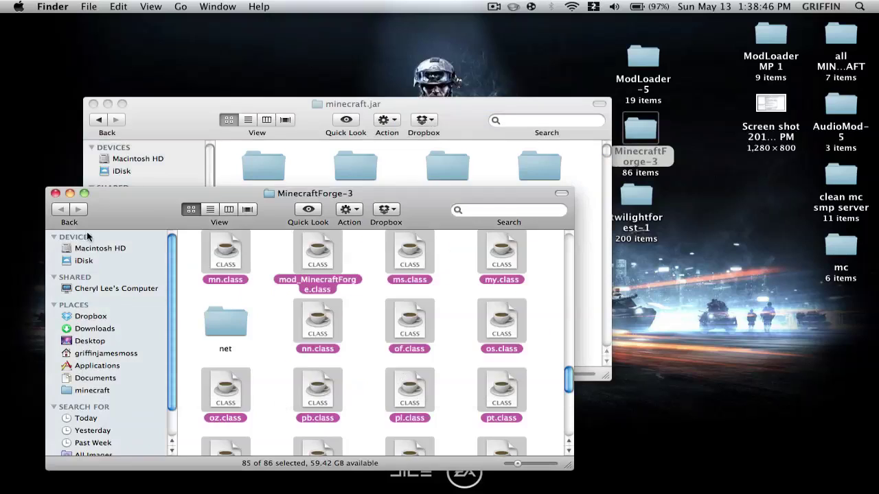
click(55, 194)
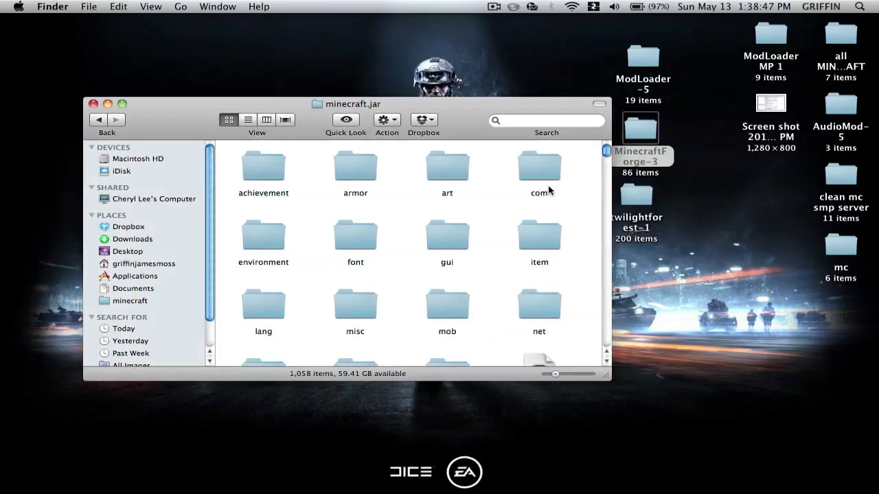
Copy all 200 twilightforest-1 files and paste them into the minecraft.jar folder.
double_click(632, 198)
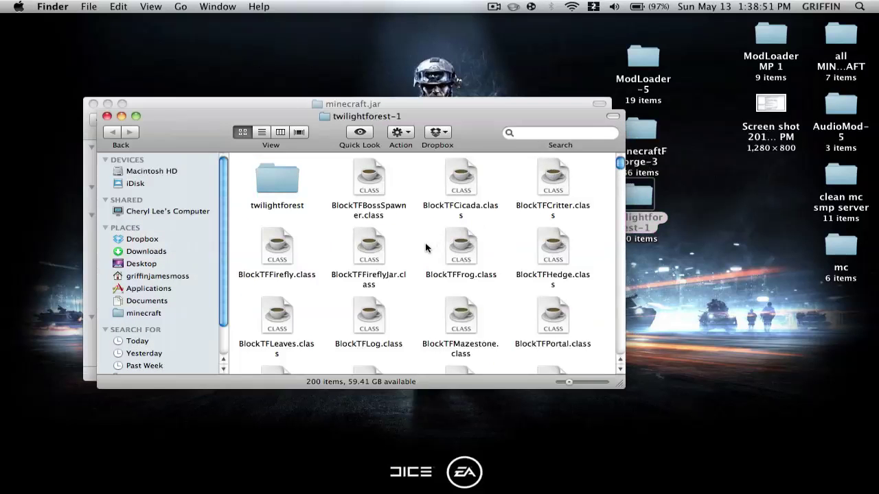
scroll(410, 228, down, 5)
scroll(409, 226, up, 5)
key(super+a)
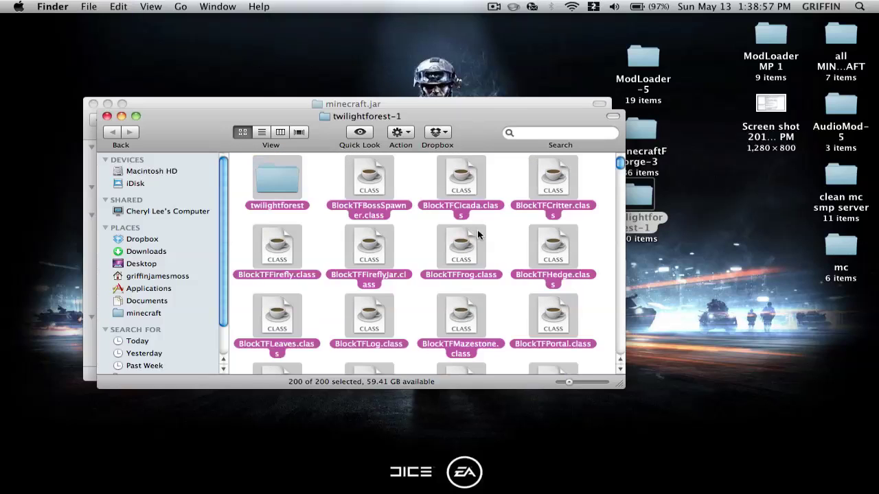
key(super+c)
click(107, 117)
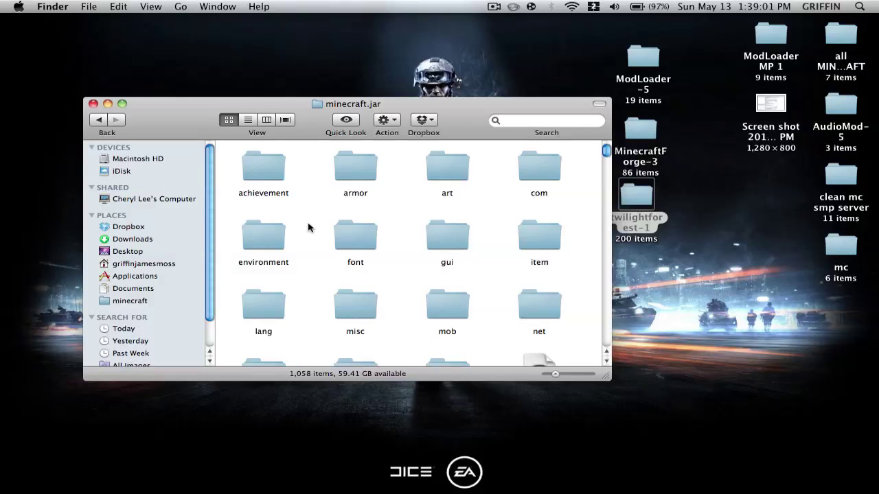
key(super+v)
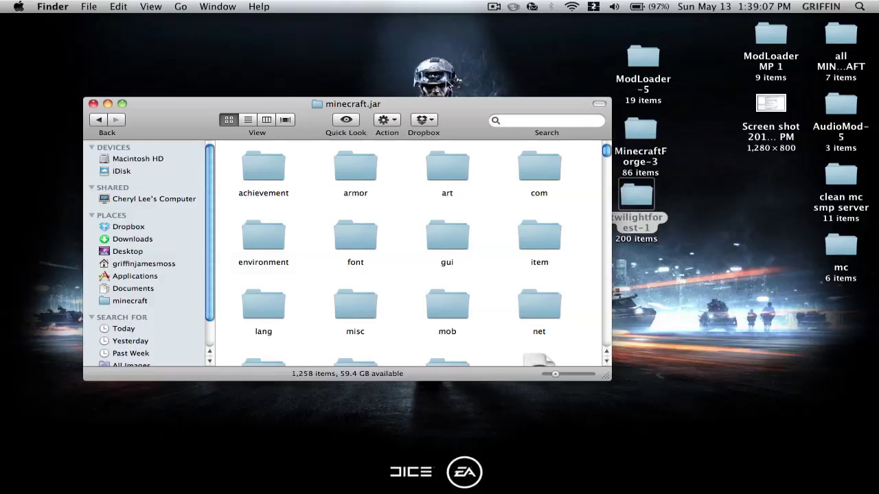
From Singleplayer, create and load a Survival world keeping the default name 'New World'.
click(493, 7)
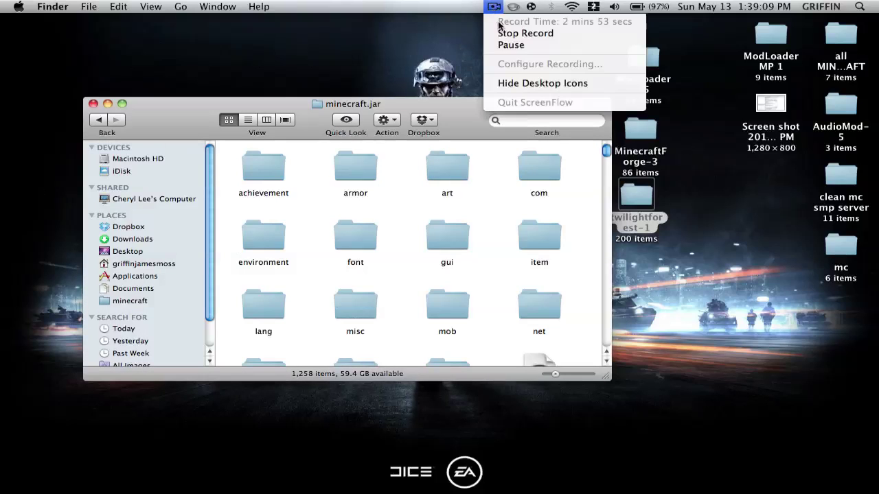
click(510, 45)
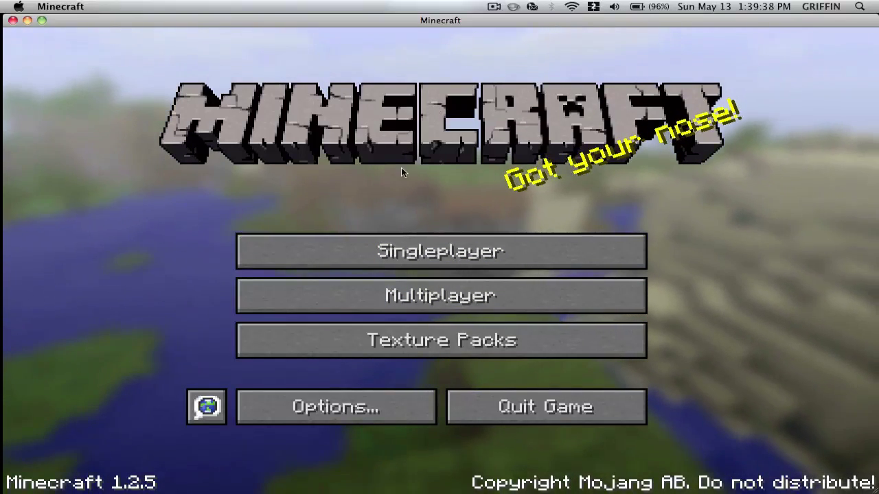
click(404, 251)
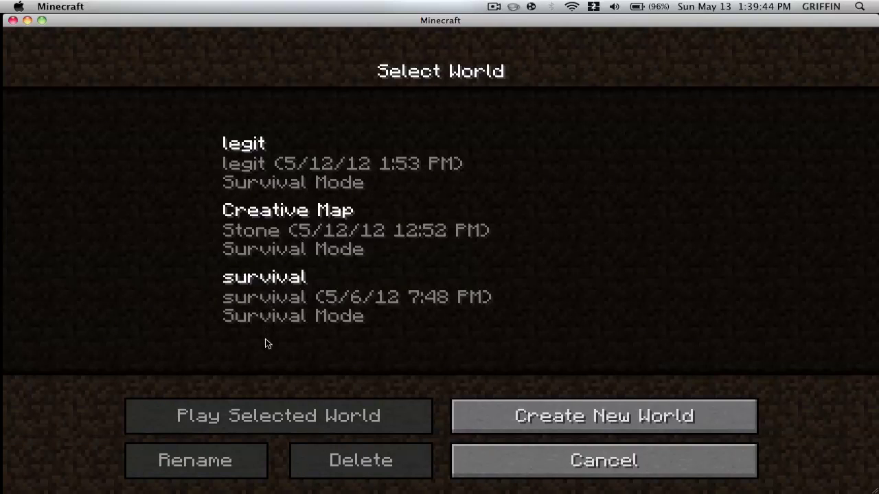
click(545, 412)
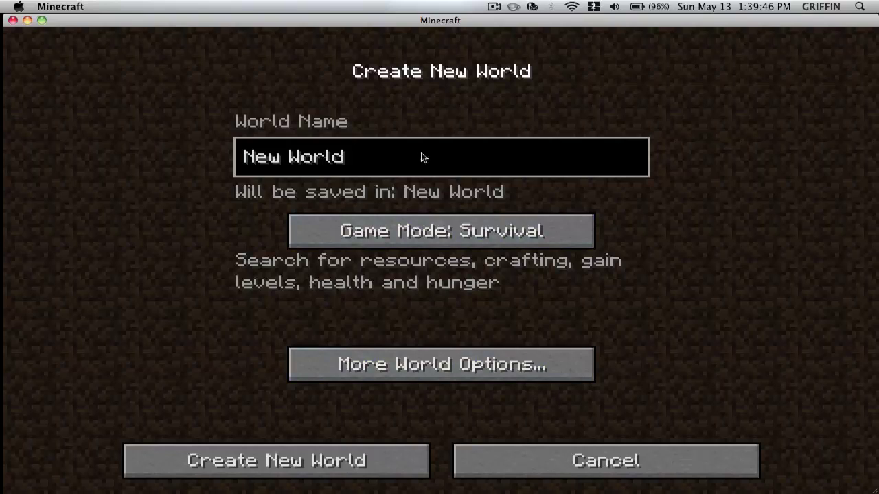
click(493, 7)
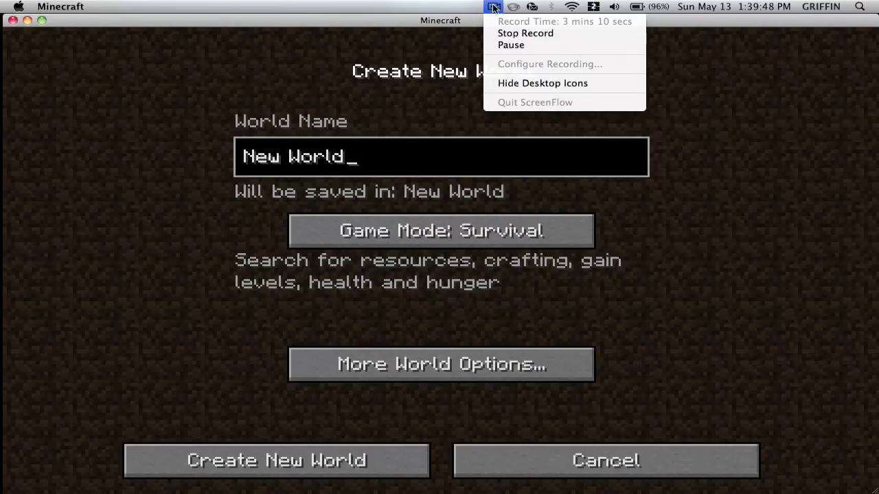
click(509, 46)
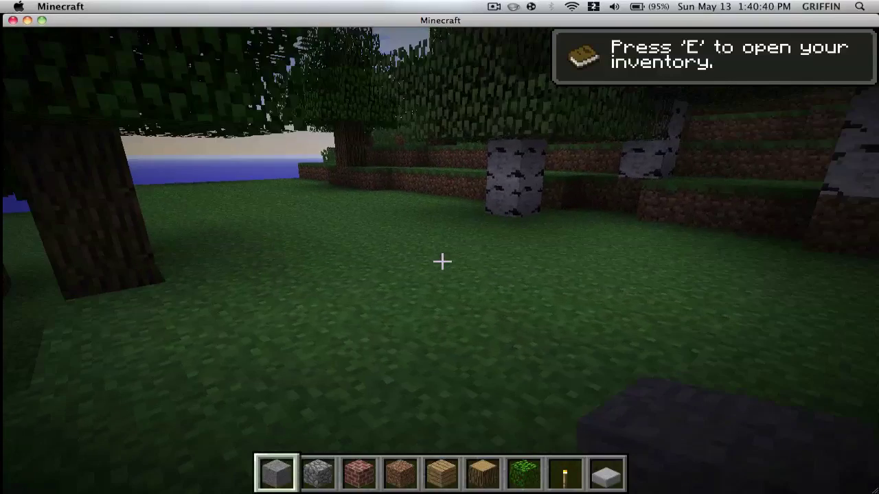
Walk forward, open Item Selection, and scroll down to Twilight Forest items like Naga Scale Leggings.
key(w)
key(w)
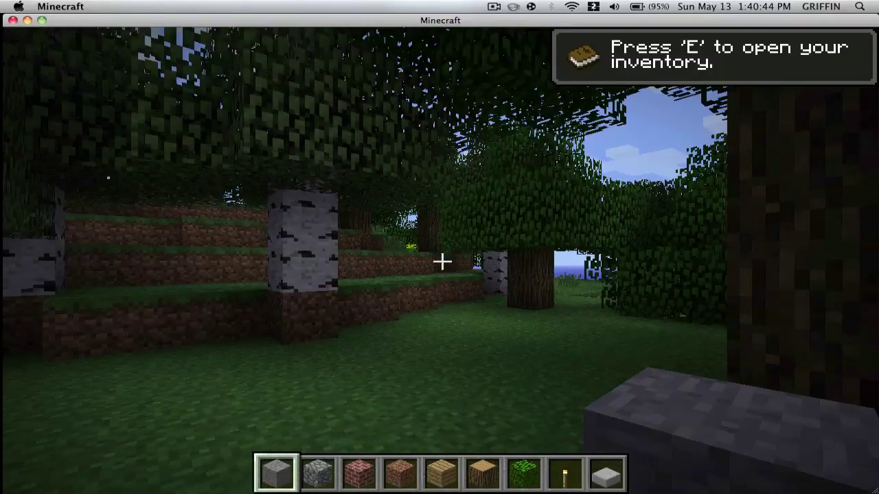
key(e)
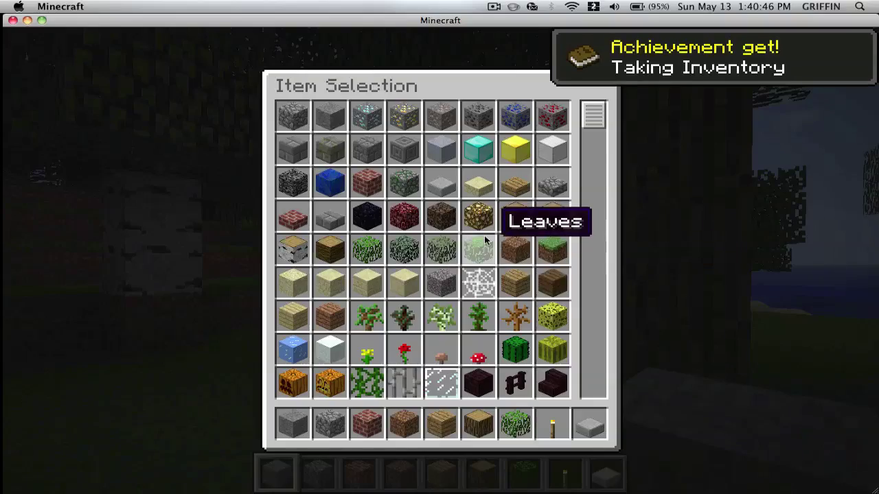
scroll(486, 238, down, 15)
scroll(487, 239, down, 2)
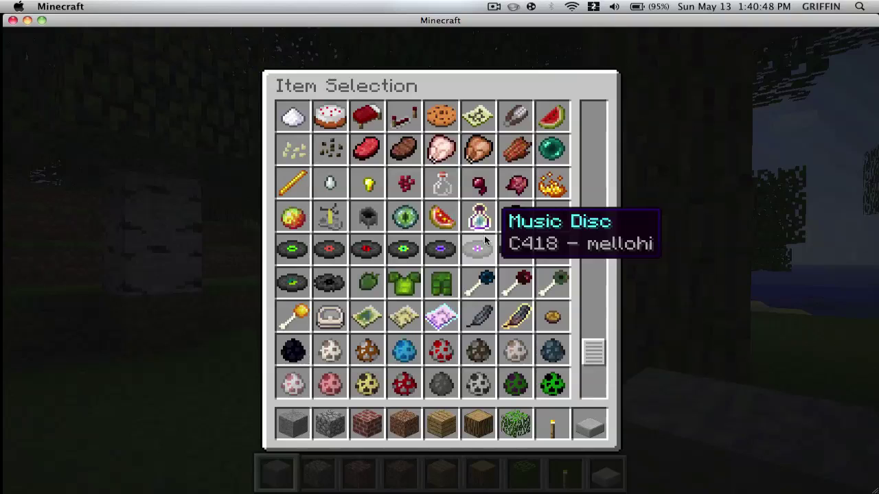